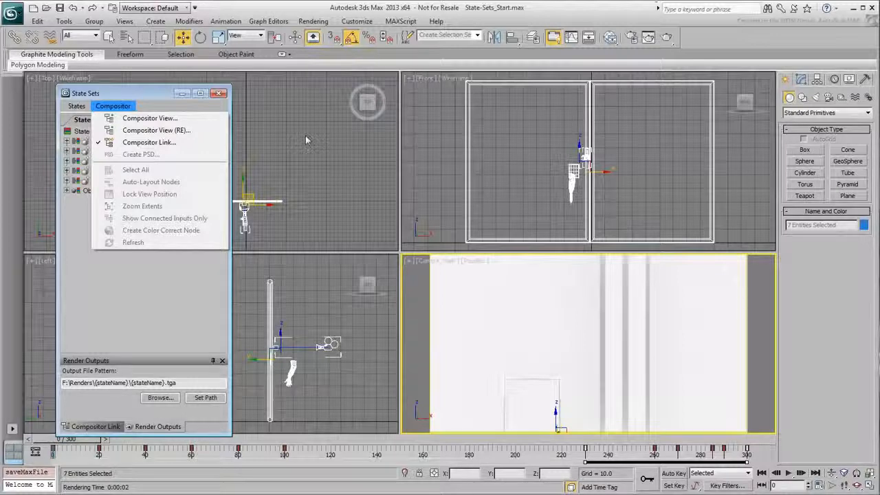
Step: Open the Compositor View and move the Compositor Output node down beside the middle of the state output nodes
click(171, 119)
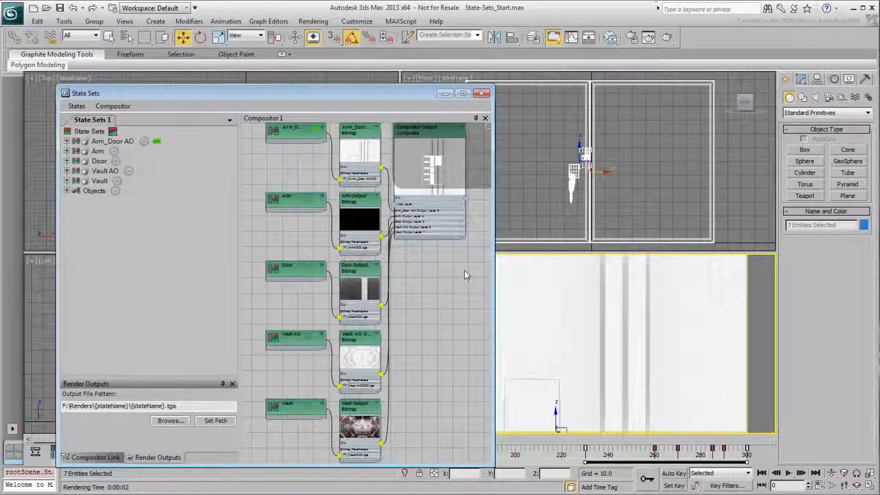
middle_drag(431, 265, 408, 276)
drag(390, 151, 420, 252)
scroll(330, 268, down, 2)
scroll(330, 268, up, 4)
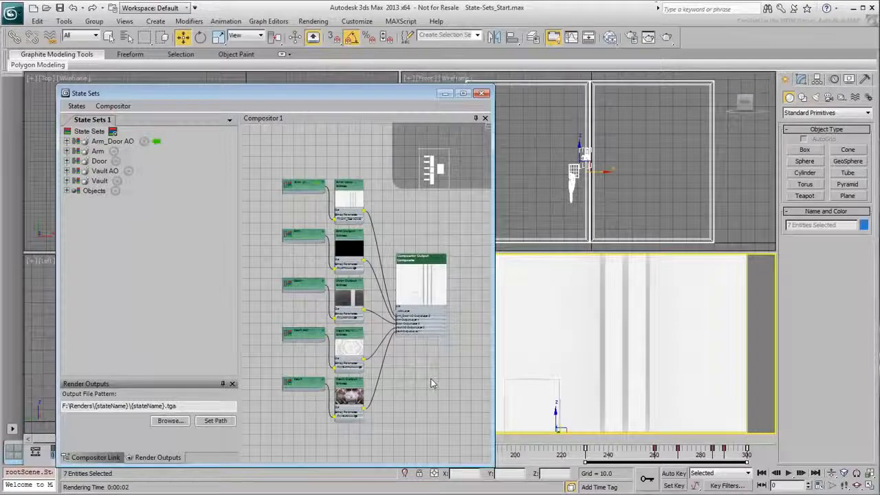
scroll(305, 261, up, 4)
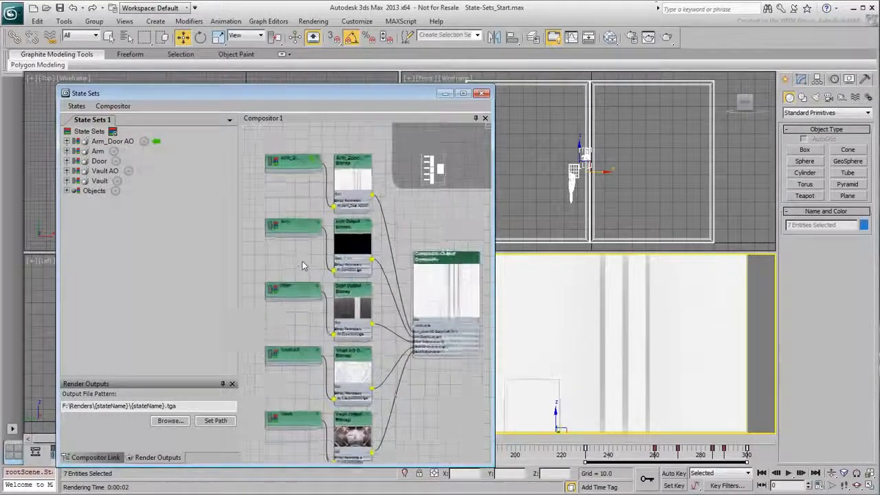
middle_drag(299, 266, 288, 250)
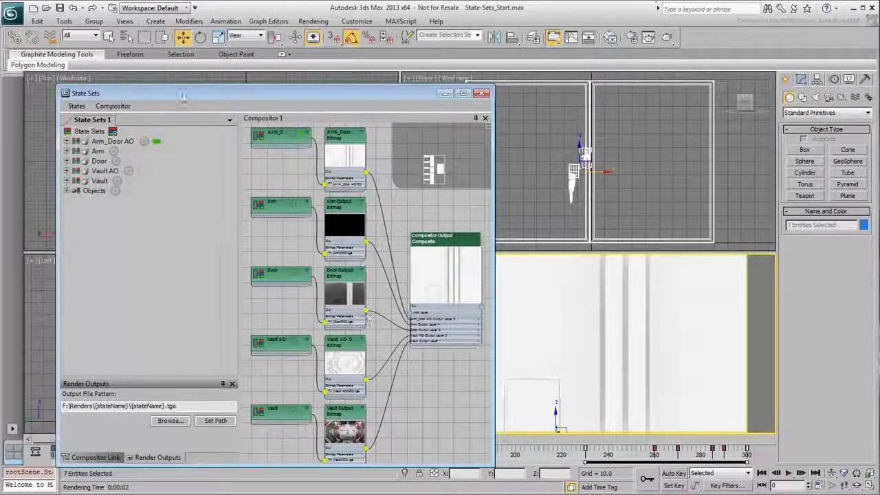
Step: Switch to the compositor view with render elements and expand the Vault and Door state nodes
click(114, 107)
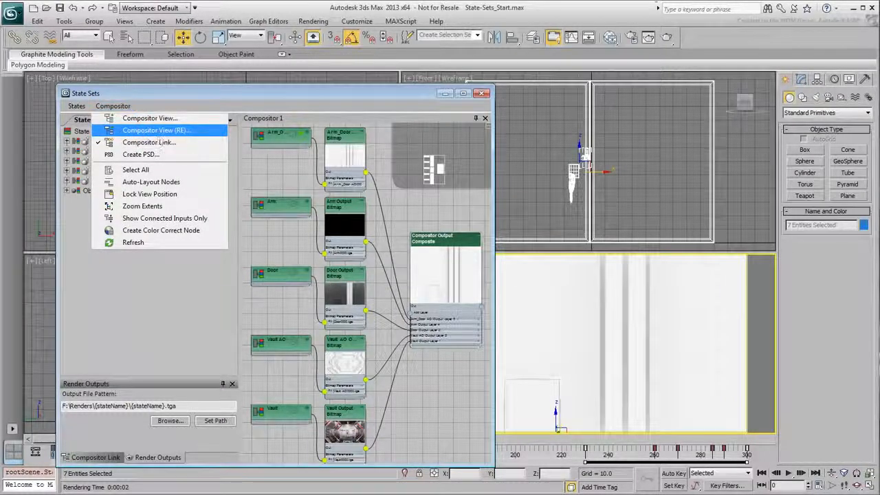
click(155, 130)
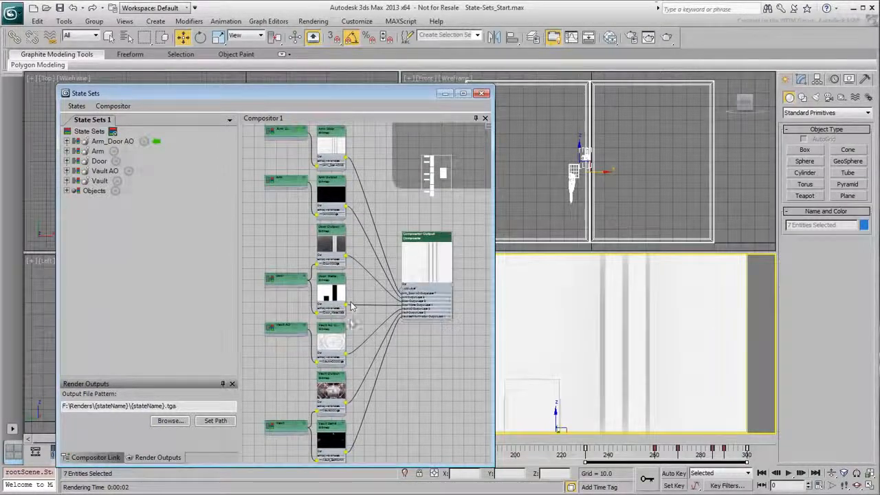
scroll(373, 432, up, 4)
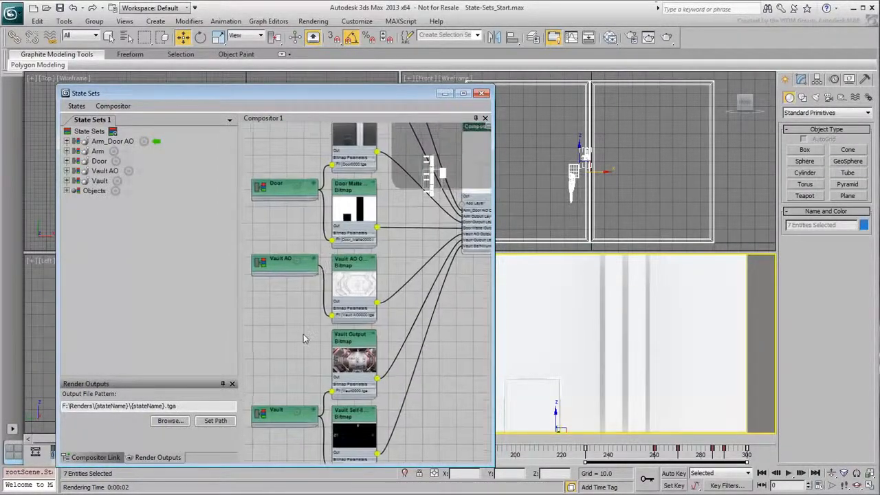
click(314, 409)
middle_drag(306, 357, 304, 347)
click(313, 174)
drag(292, 180, 288, 167)
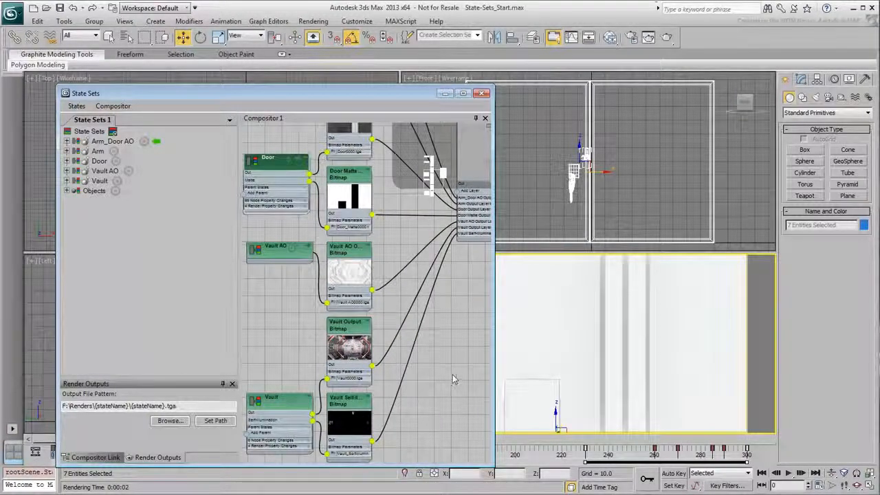
Step: Expand Arm_Door AO Output Layer 7 in the Compositor Output node and set its map blend mode to Multiply
middle_drag(457, 289, 422, 457)
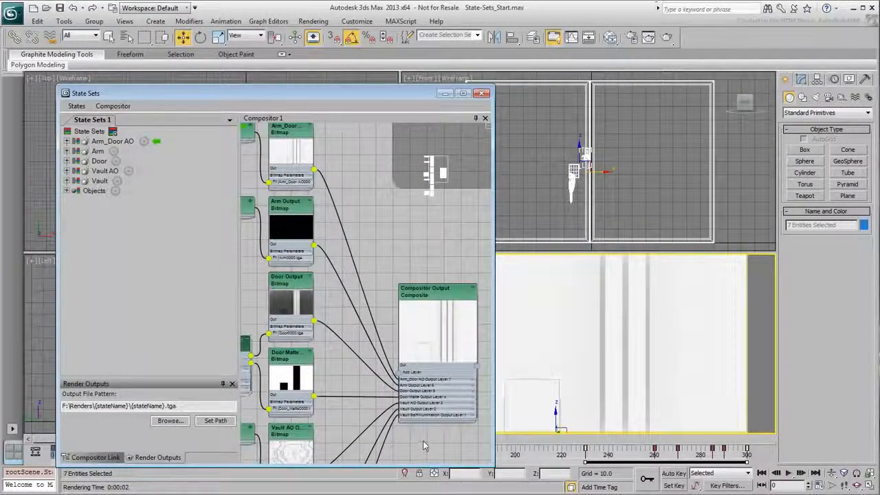
scroll(421, 437, up, 4)
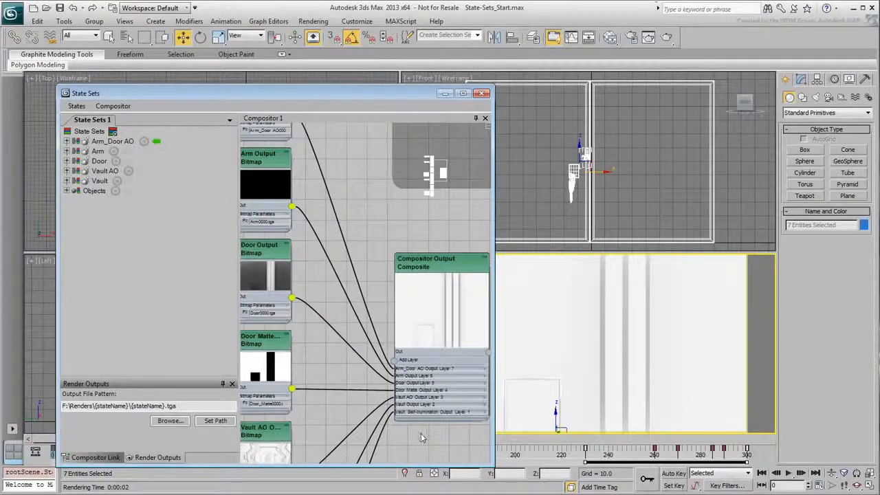
middle_drag(405, 431, 403, 429)
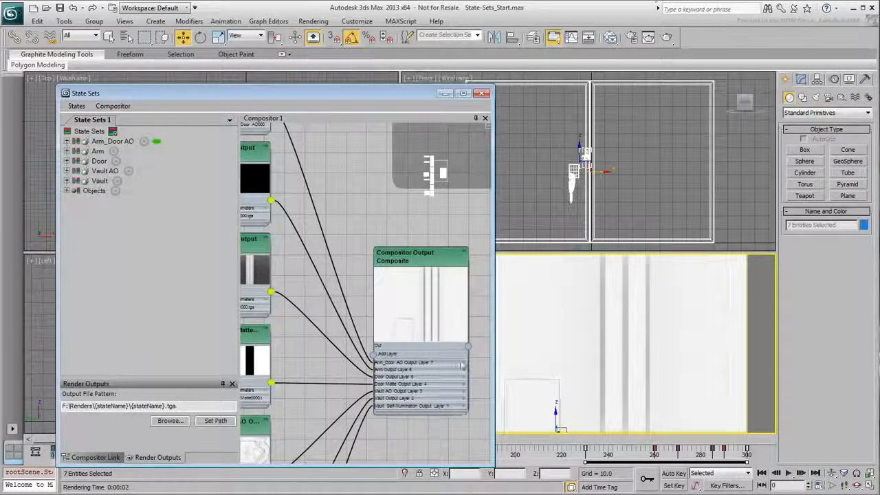
click(464, 363)
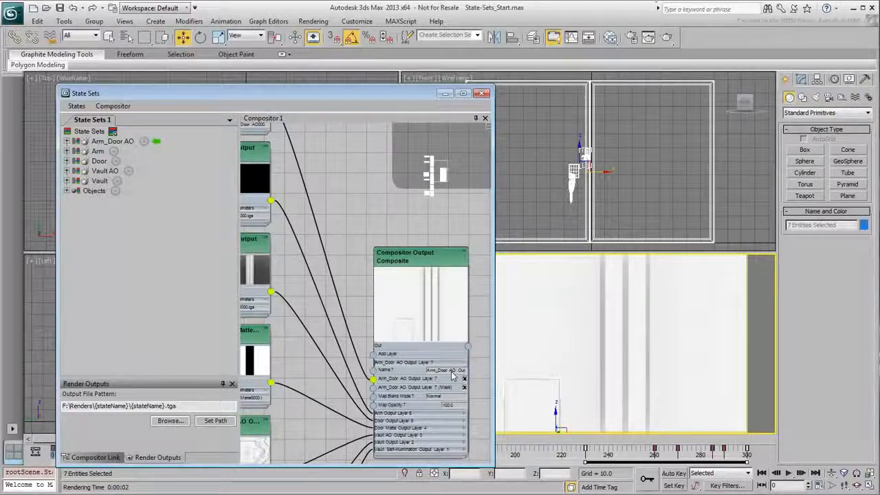
click(435, 397)
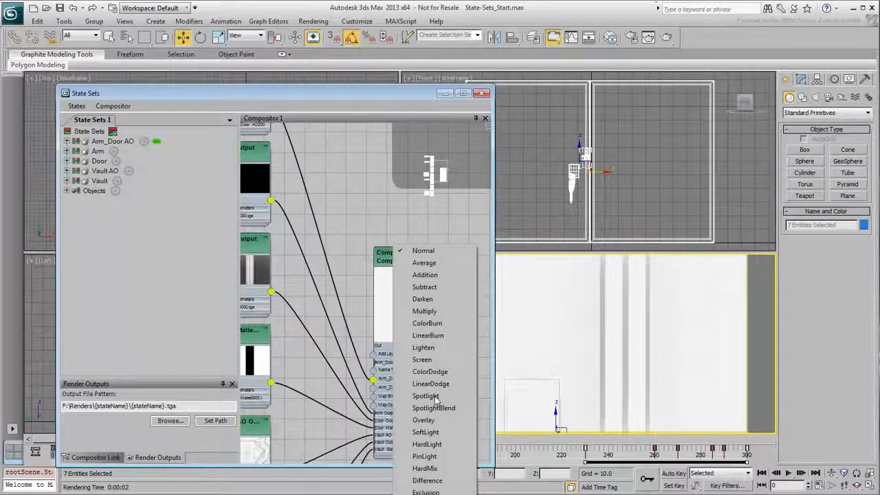
click(426, 311)
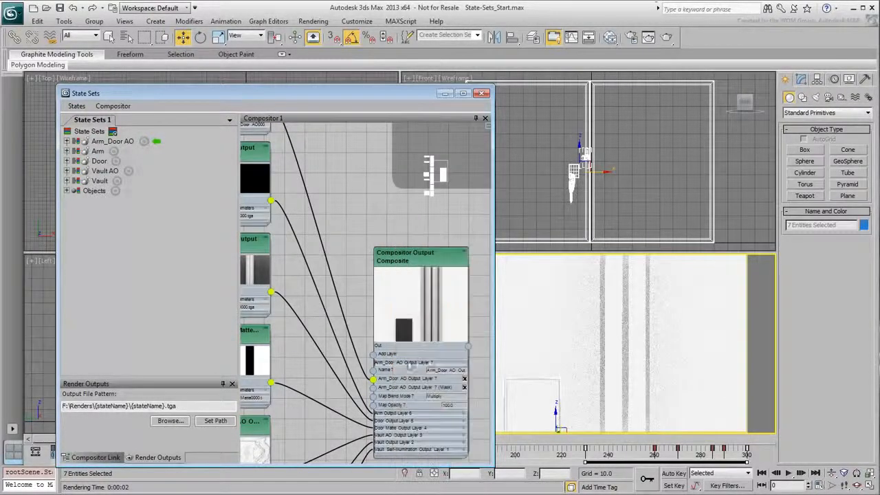
Step: Expand Vault AO Output Layer 3 in the Compositor Output node and set its map blend mode to Multiply
click(458, 435)
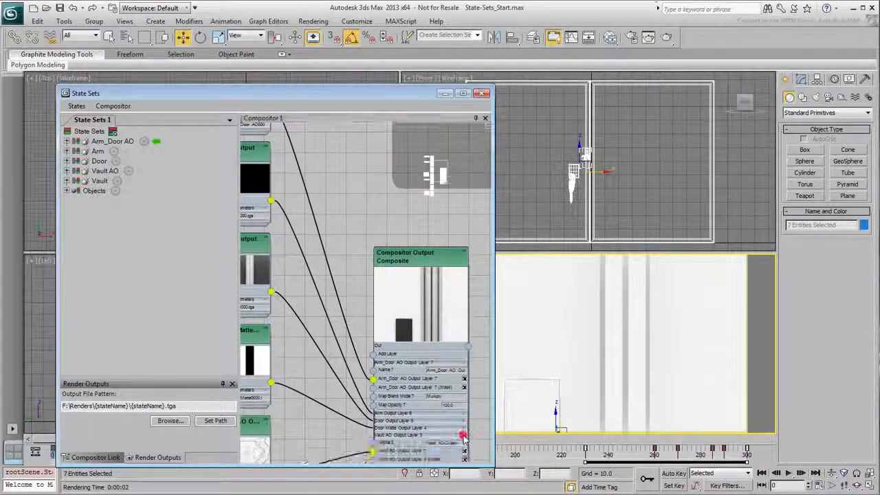
middle_drag(420, 409, 389, 367)
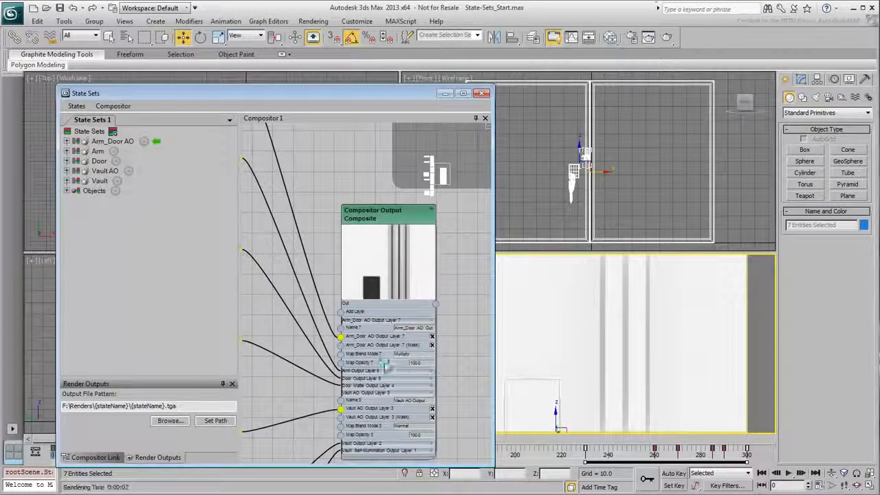
click(412, 430)
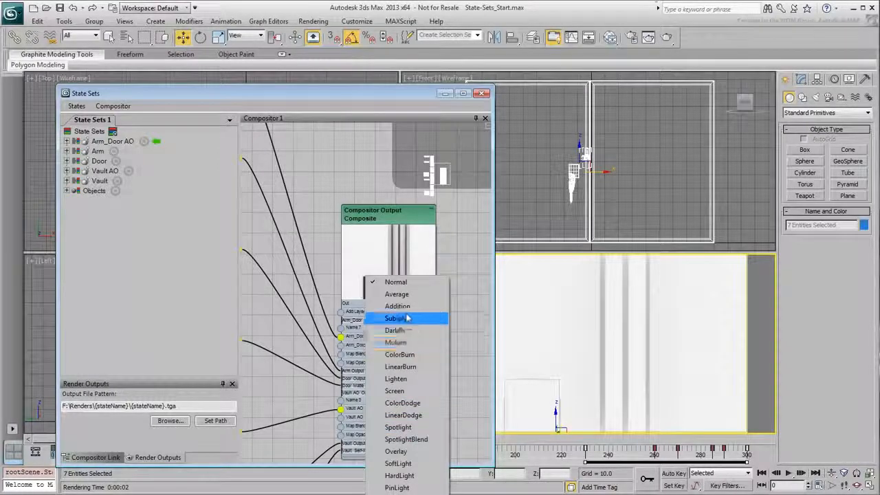
click(405, 343)
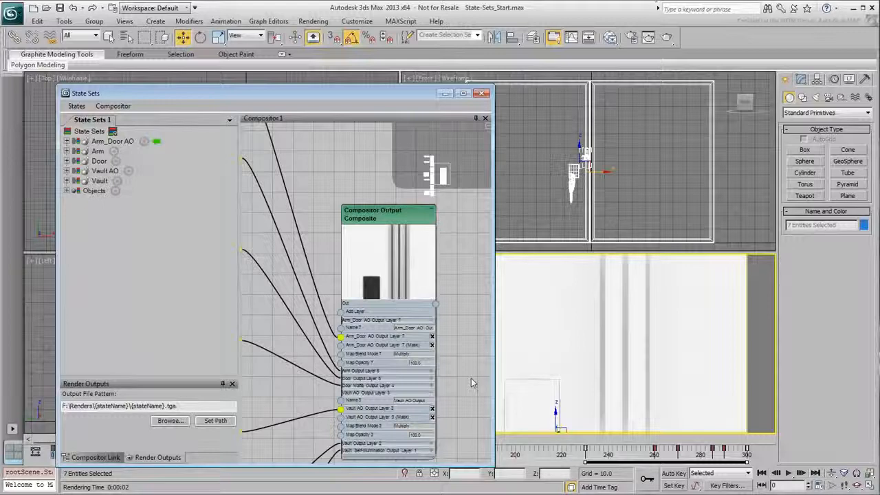
Step: Expand Door Matte Output Layer 4 and set its map opacity to 30
click(430, 385)
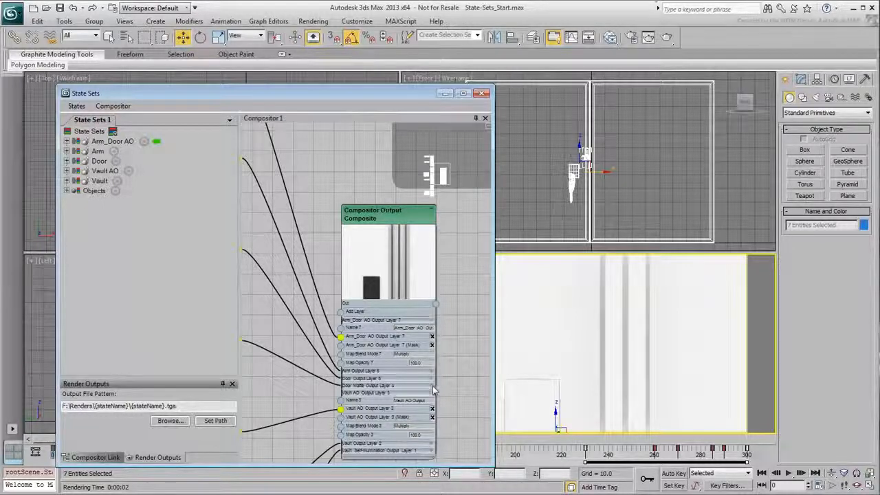
double_click(416, 428)
text(30)
key(Return)
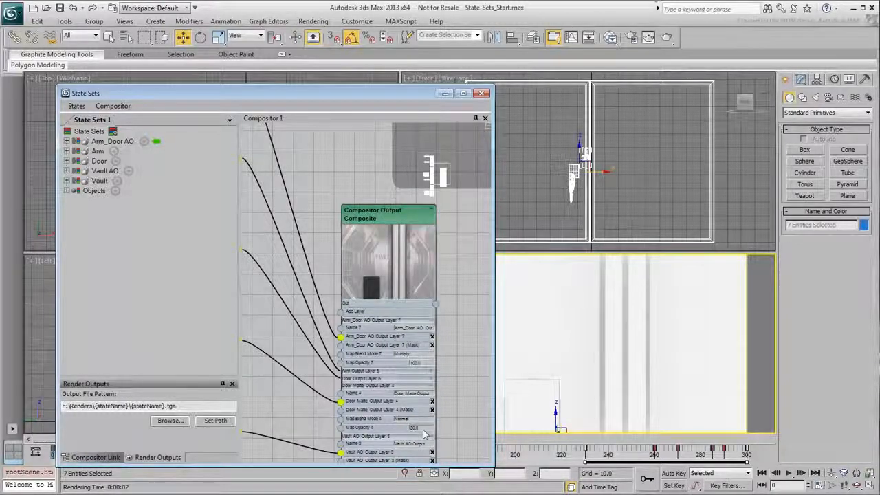
Step: Move the Compositor Output node down near the vault bitmaps and expand Vault Self-Illumination Output Layer 1
middle_drag(463, 393, 453, 334)
scroll(454, 333, down, 5)
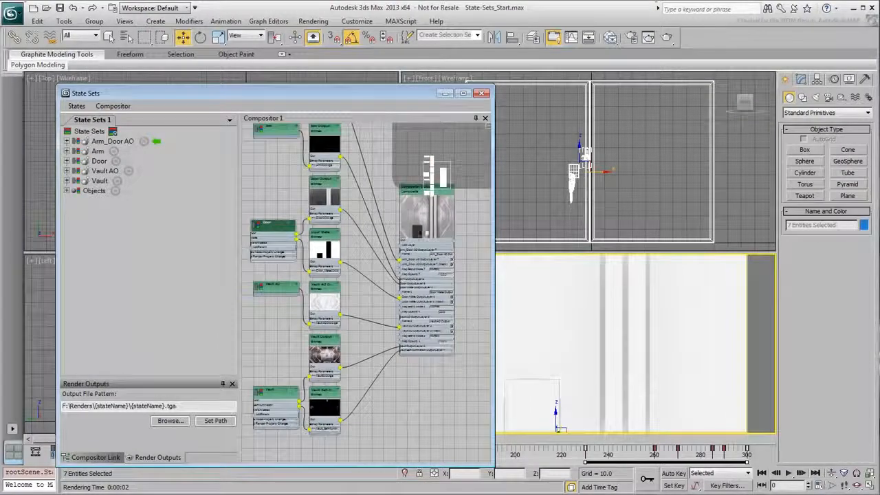
drag(422, 234, 400, 318)
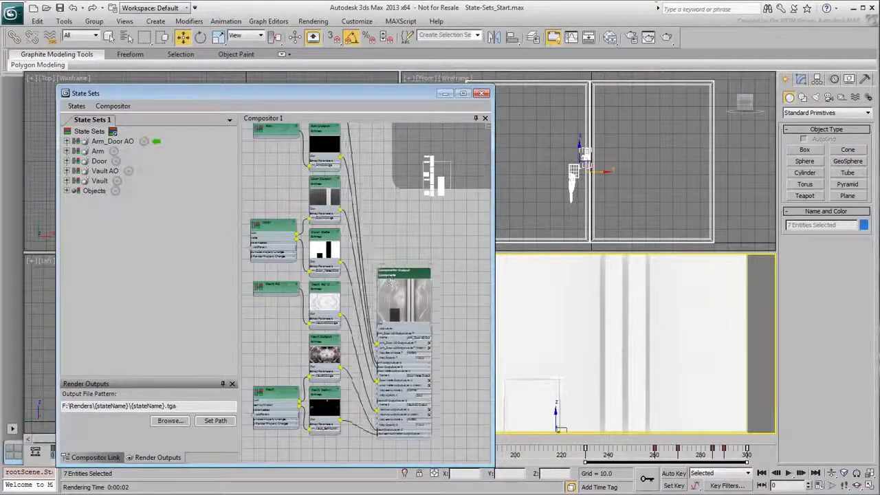
scroll(350, 385, up, 5)
middle_drag(347, 353, 343, 376)
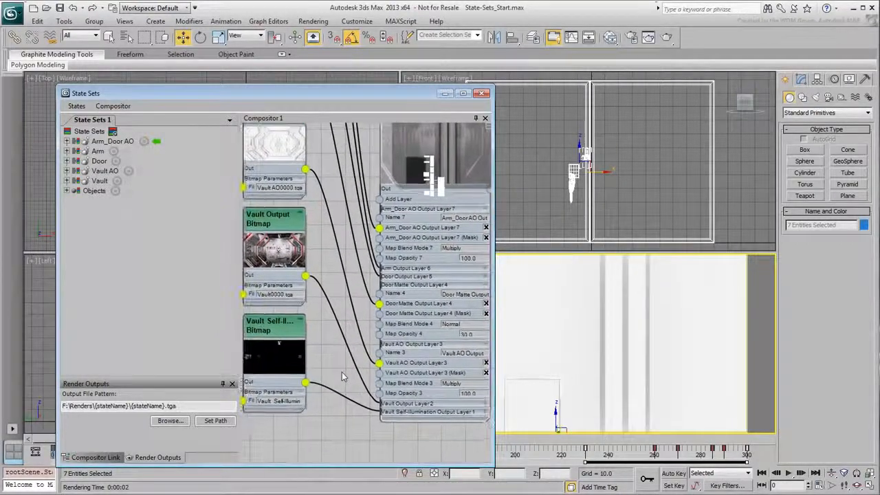
click(485, 412)
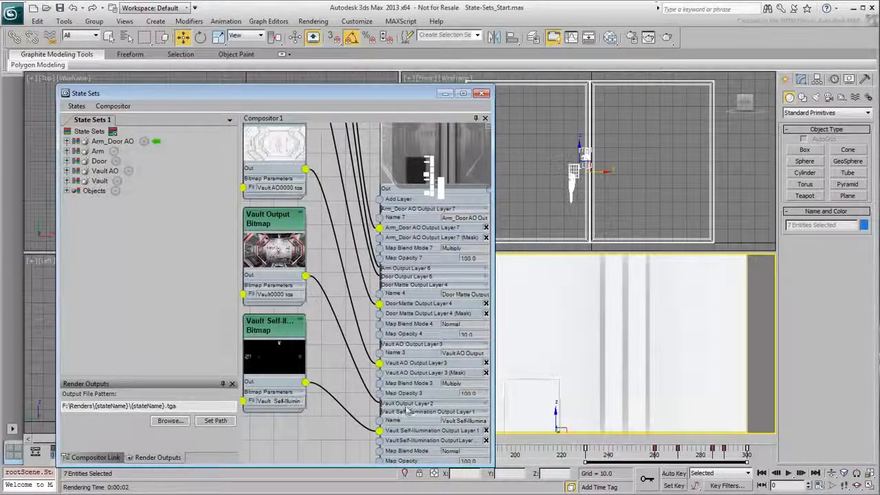
Step: Select the Bio-Scan screen on the vault door to identify it, and clear the selection in the camera view
click(730, 227)
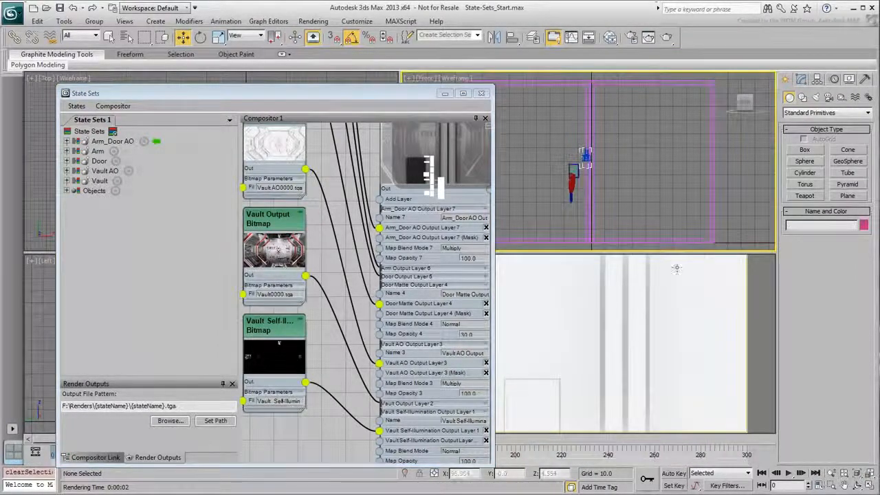
click(527, 409)
mouse_move(527, 407)
mouse_down()
mouse_move(578, 382)
mouse_move(536, 410)
mouse_up()
click(582, 159)
mouse_move(583, 160)
mouse_down()
mouse_move(574, 155)
mouse_move(584, 163)
mouse_up()
right_click(557, 315)
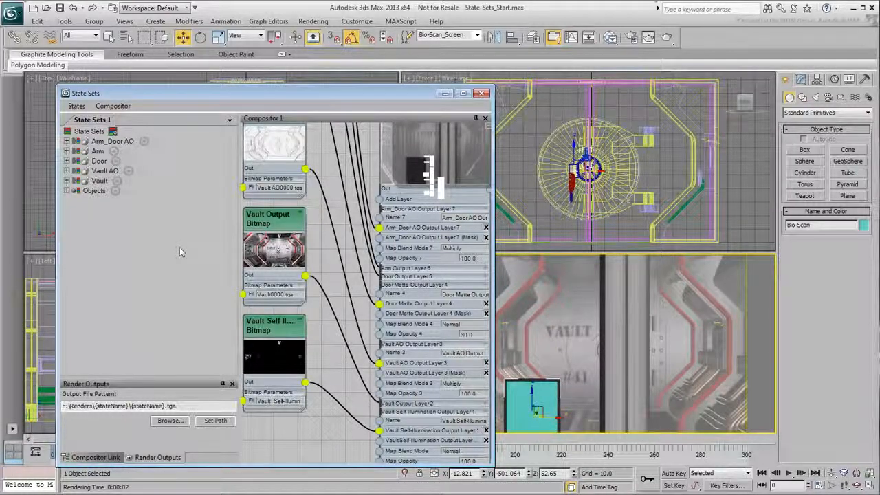
key(ctrl+d)
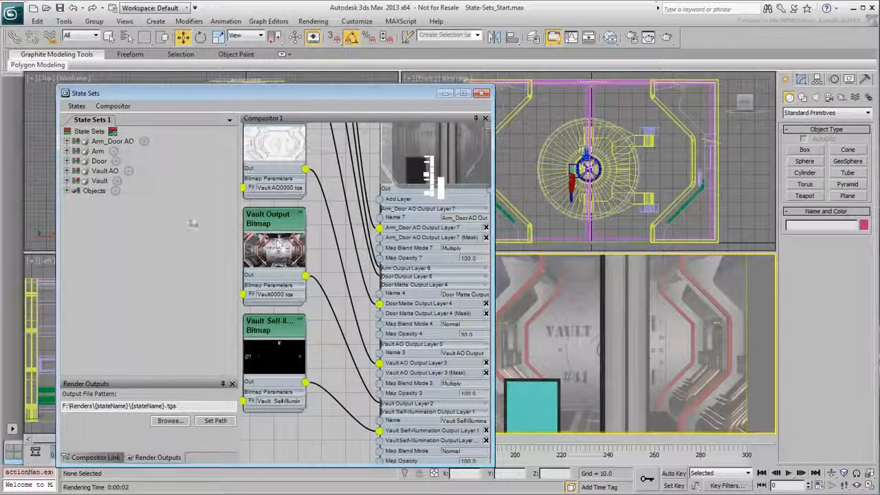
Step: Record the Objects state while unhiding Bio-Scan, Camera_Walk and Camera_Walk.Target by name, and stop recording
click(115, 190)
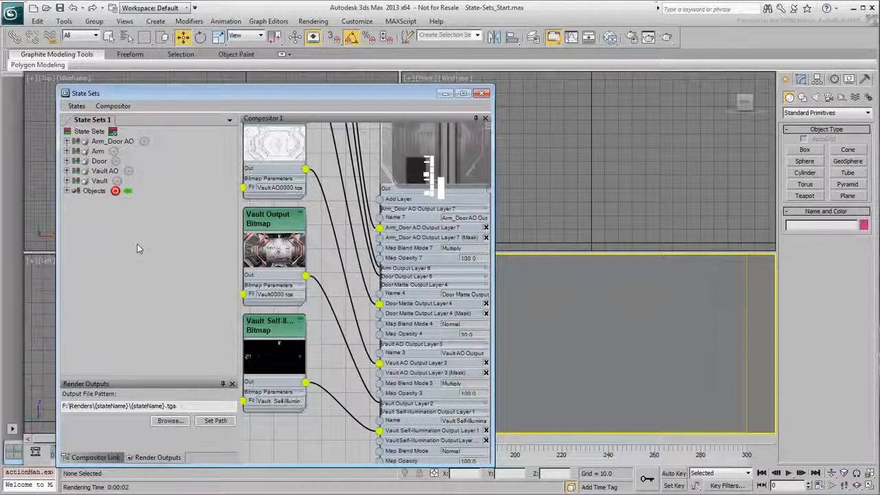
right_click(601, 284)
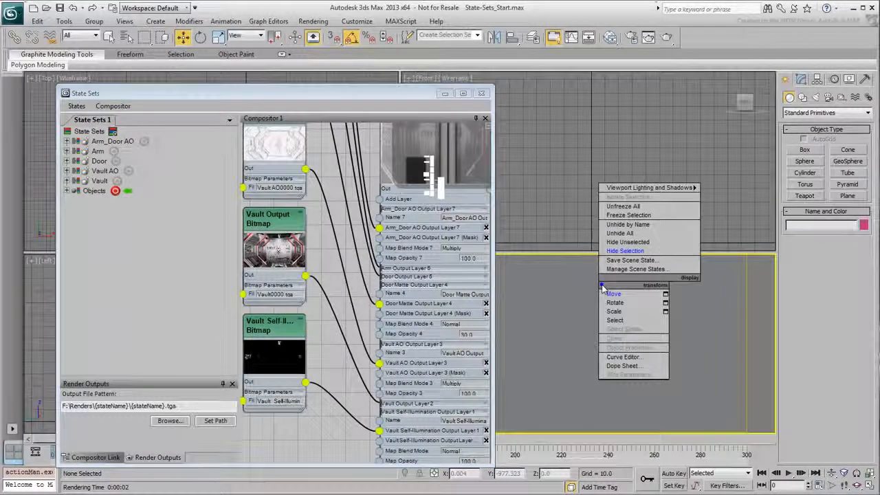
click(628, 224)
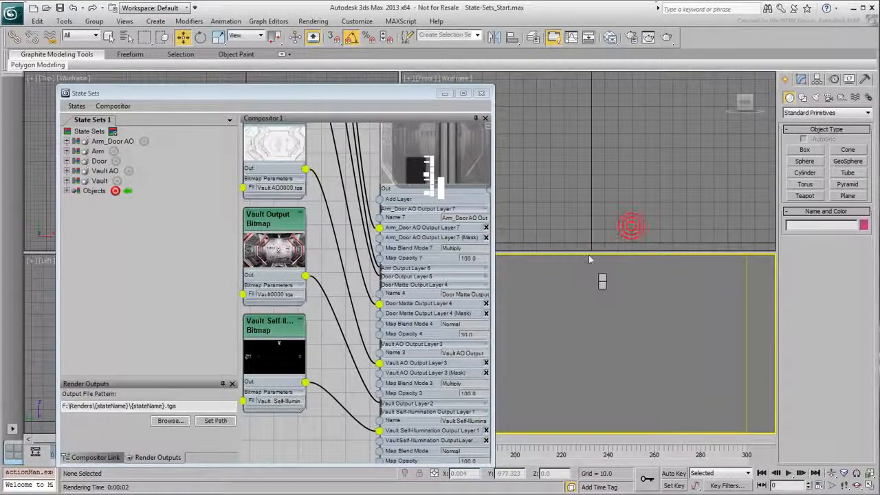
click(244, 276)
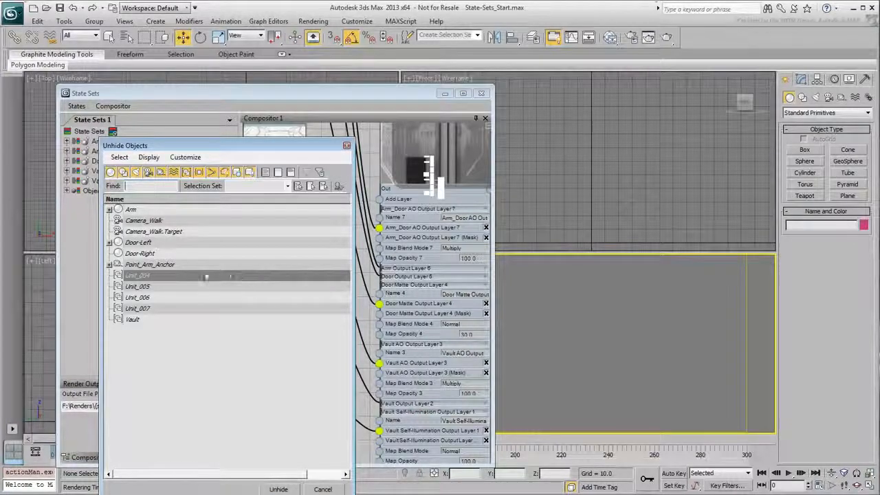
click(109, 243)
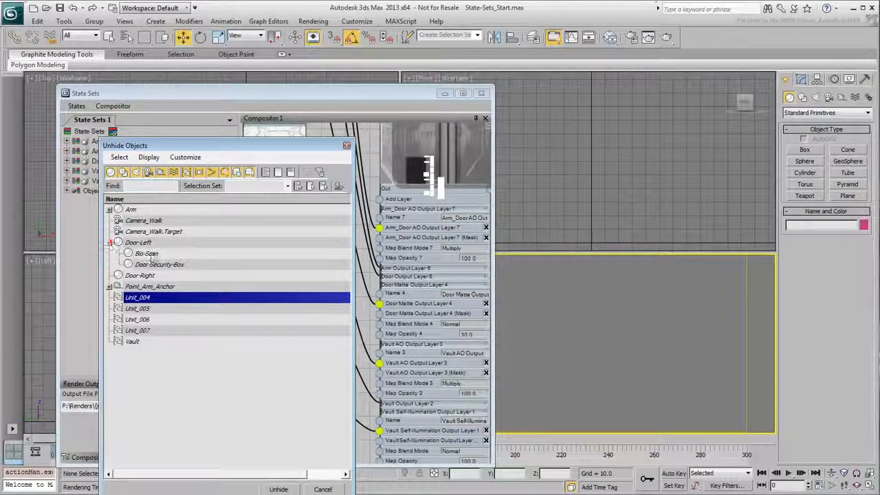
click(147, 253)
ctrl+click(147, 220)
ctrl+click(150, 231)
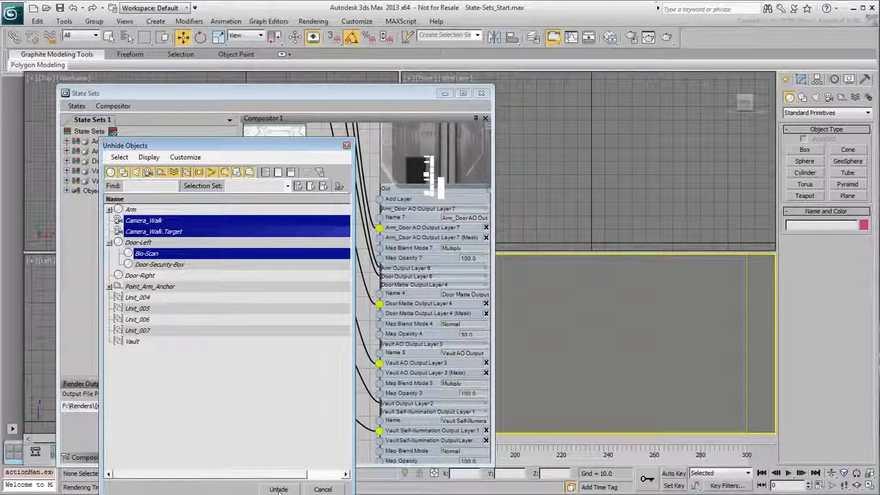
drag(267, 145, 280, 114)
click(289, 458)
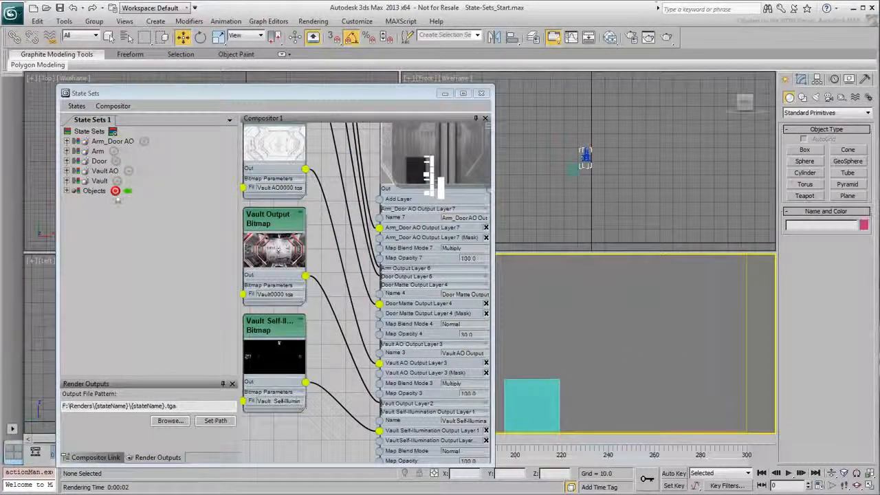
click(115, 190)
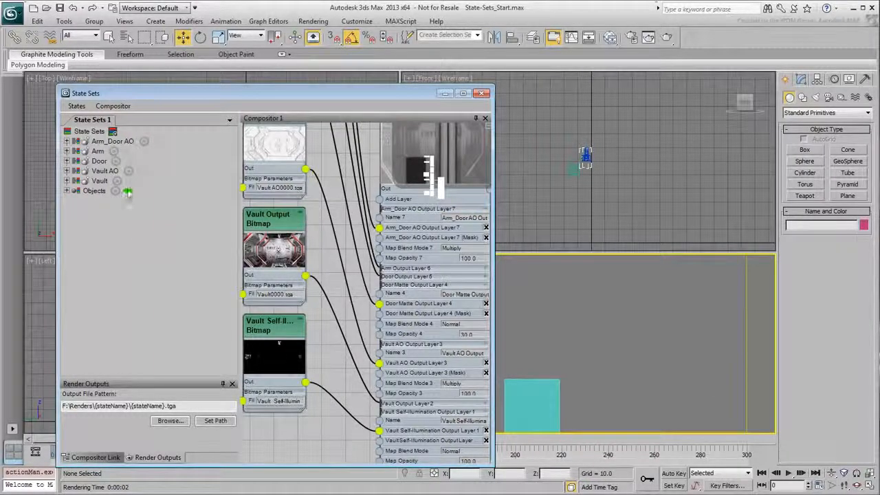
Step: Deactivate the Objects state and create a compositor link file named Vault Scene on drive F: as a 3dsmax State Output File (*.sof)
click(127, 190)
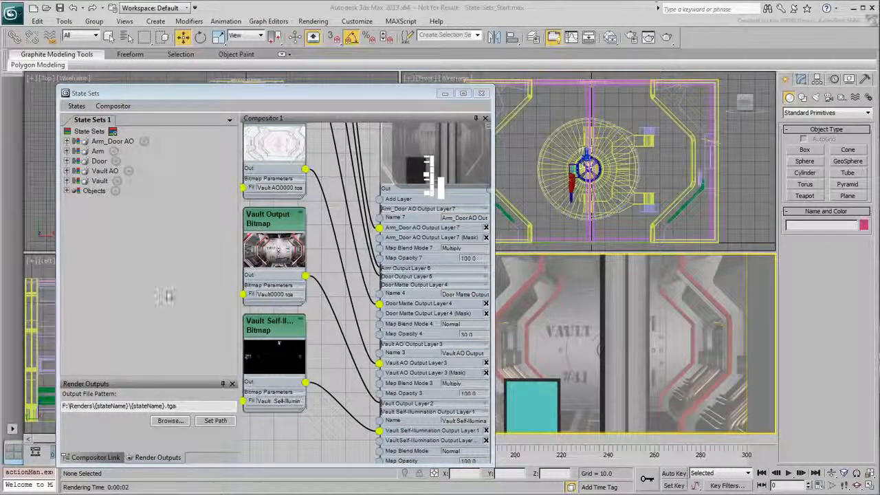
click(91, 457)
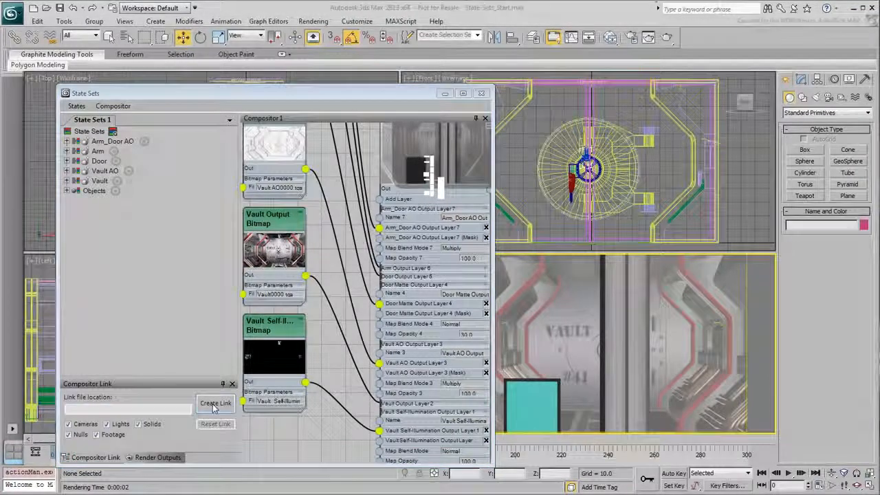
click(213, 404)
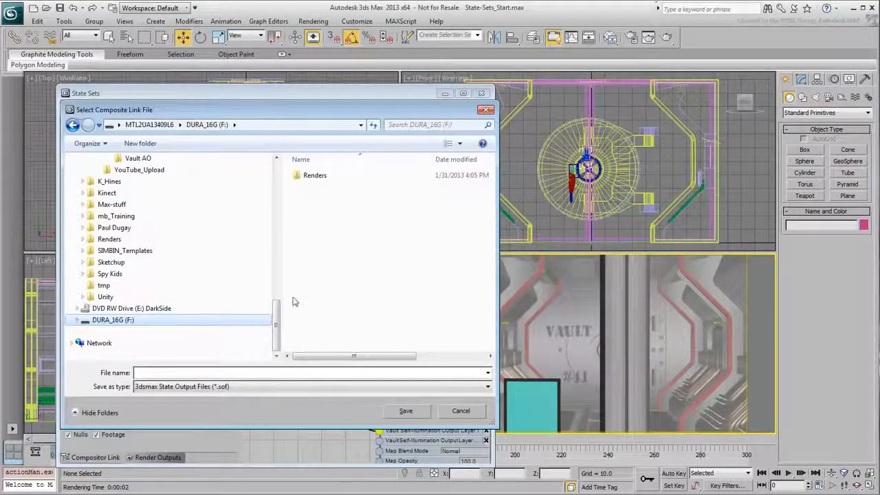
click(168, 372)
text(Vault Scene)
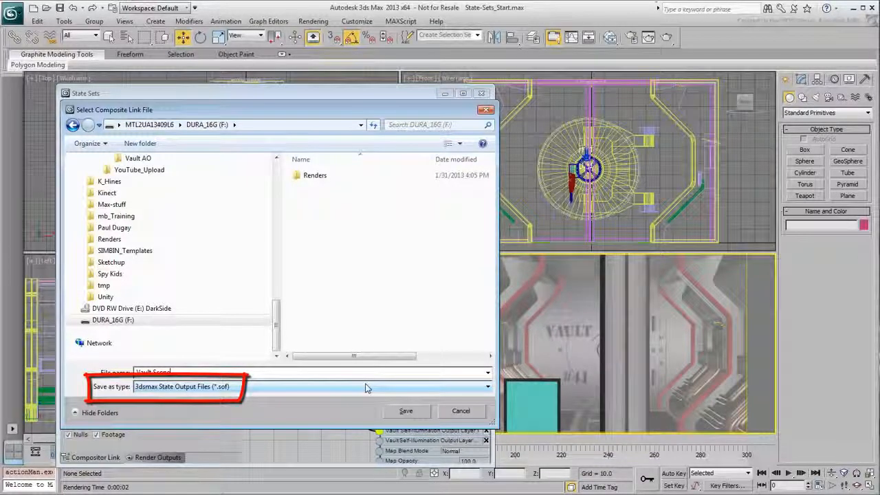
click(392, 412)
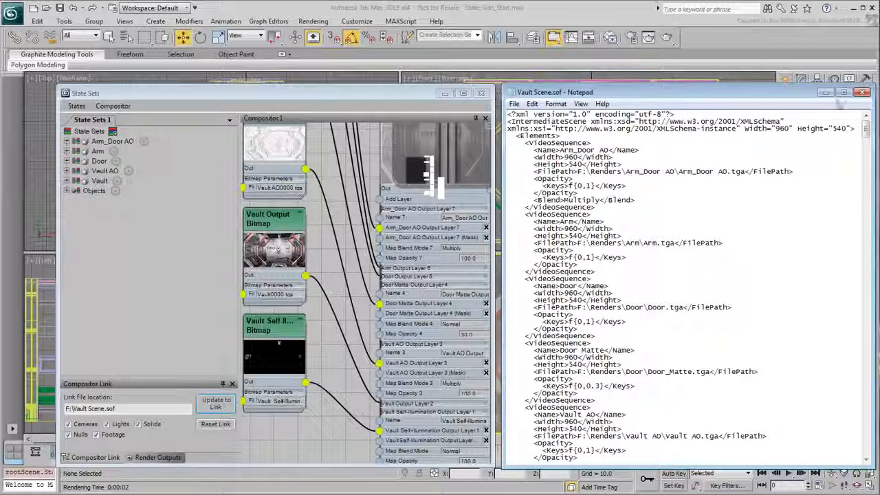
Step: Examine the Vault Scene.sof link file in Notepad and close it without saving changes
click(863, 94)
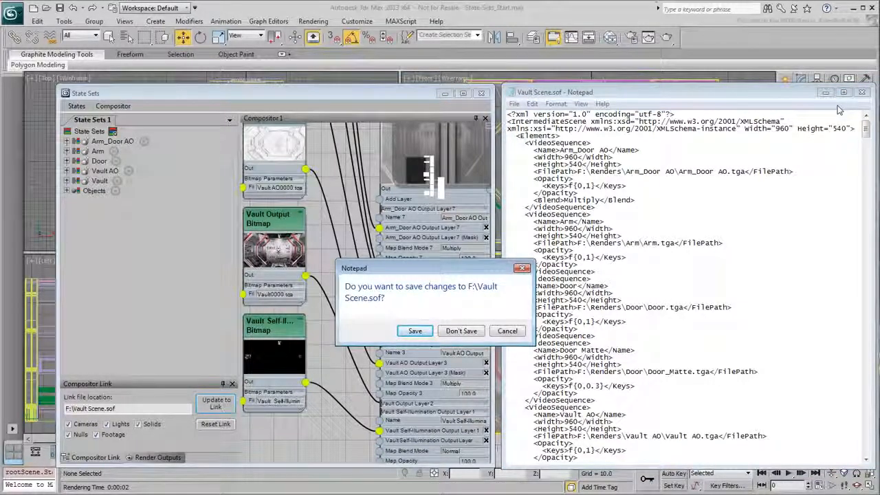
click(461, 331)
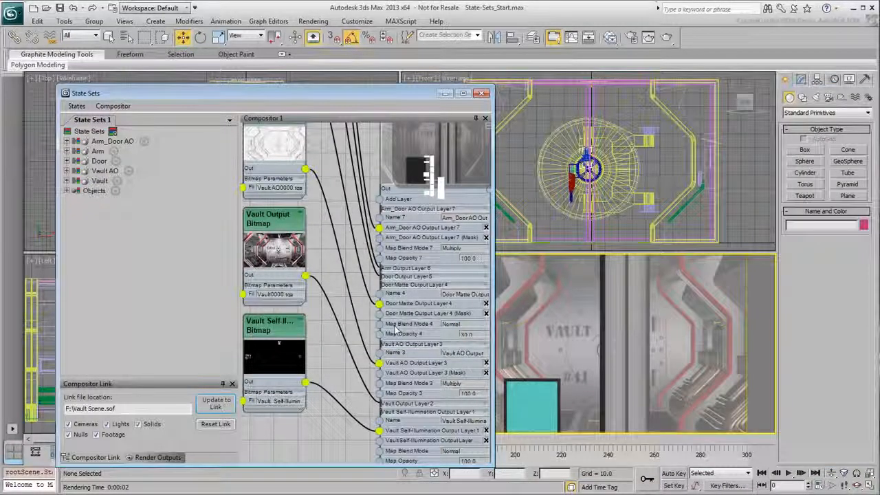